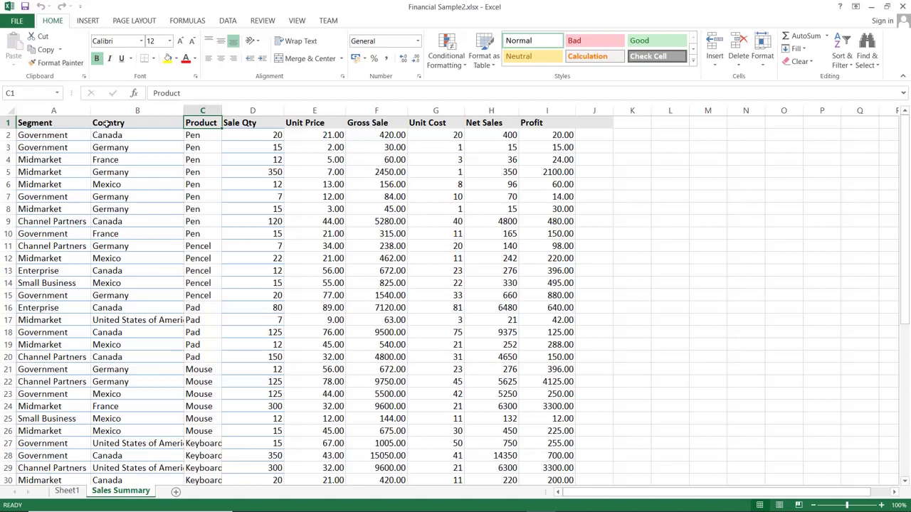
# - Examine the Country and Product columns of the Sales Summary sheet
pyautogui.click(107, 124)
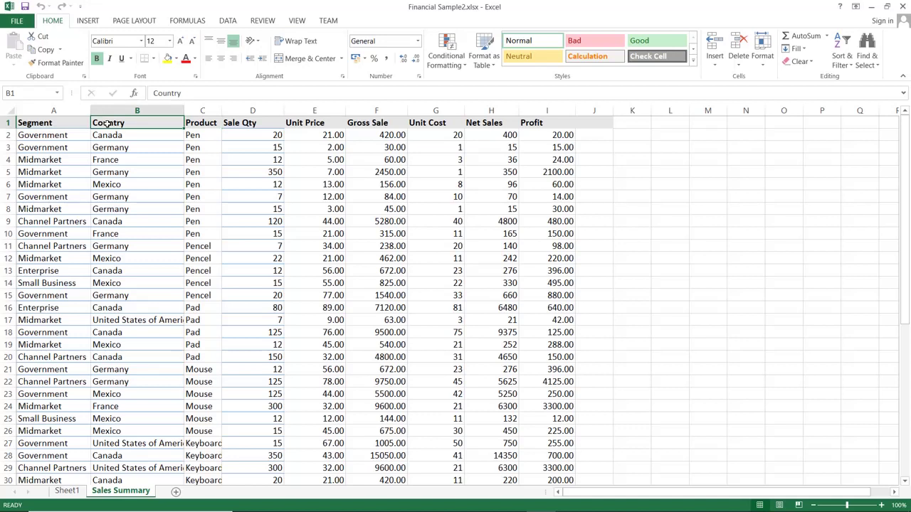
pyautogui.click(204, 124)
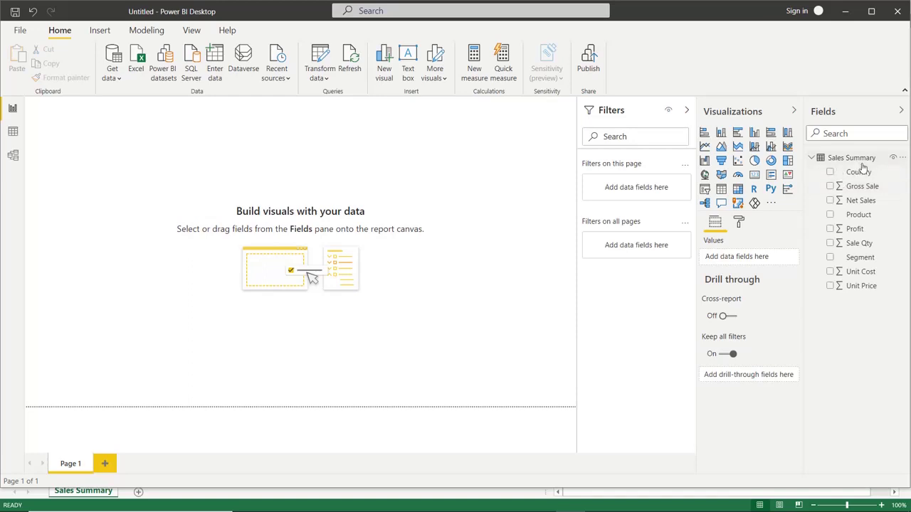
# - Switch to Power BI Desktop, add a ribbon chart to Page 1, and enlarge it to fill most of the report canvas
pyautogui.moveTo(863, 166)
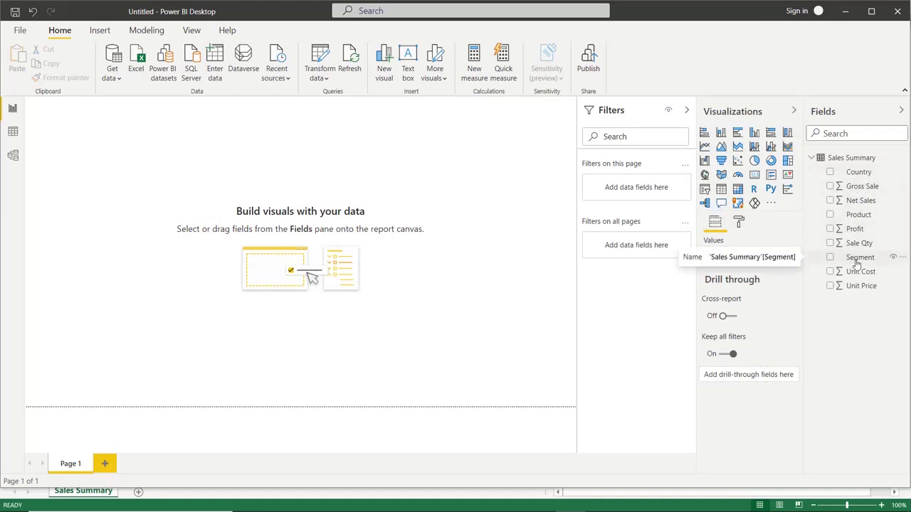
pyautogui.click(787, 147)
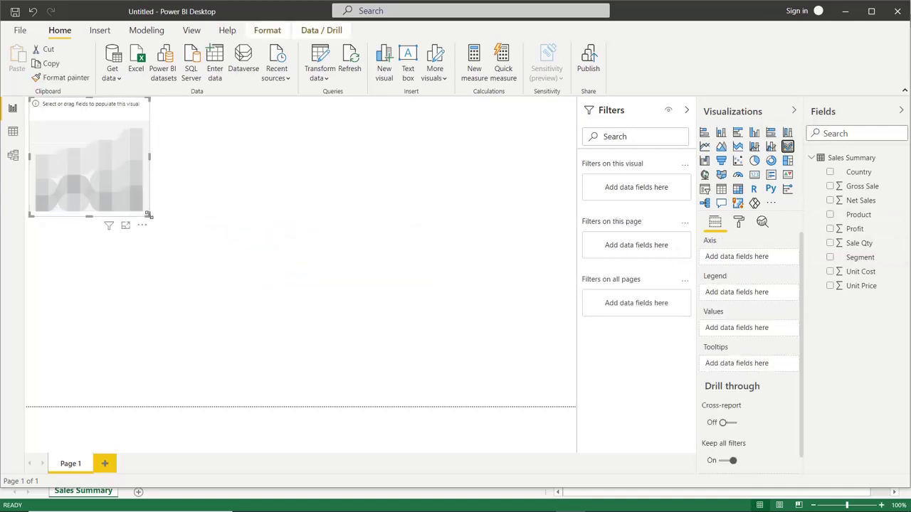
pyautogui.click(166, 254)
pyautogui.moveTo(148, 219); pyautogui.dragTo(546, 404)
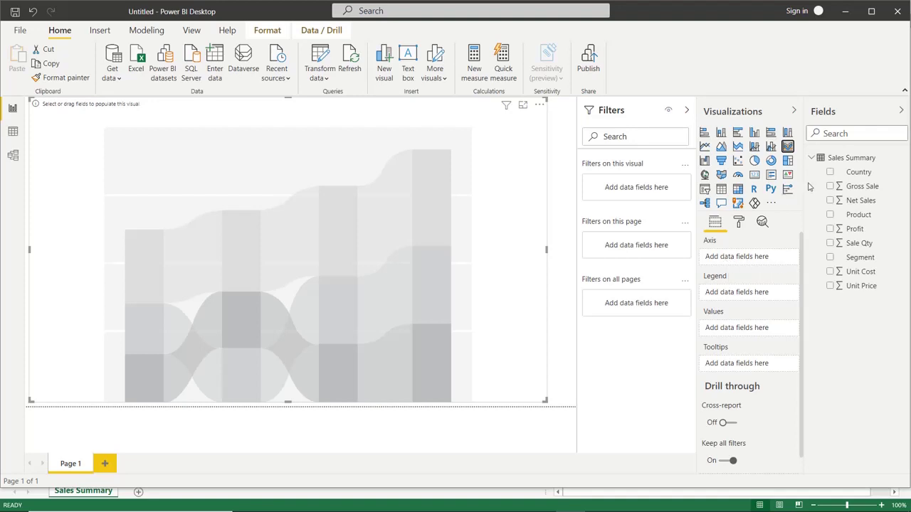
# - Assign Country to the ribbon chart's axis, Sale Qty to its values and Product to its legend
pyautogui.moveTo(850, 175); pyautogui.dragTo(738, 263)
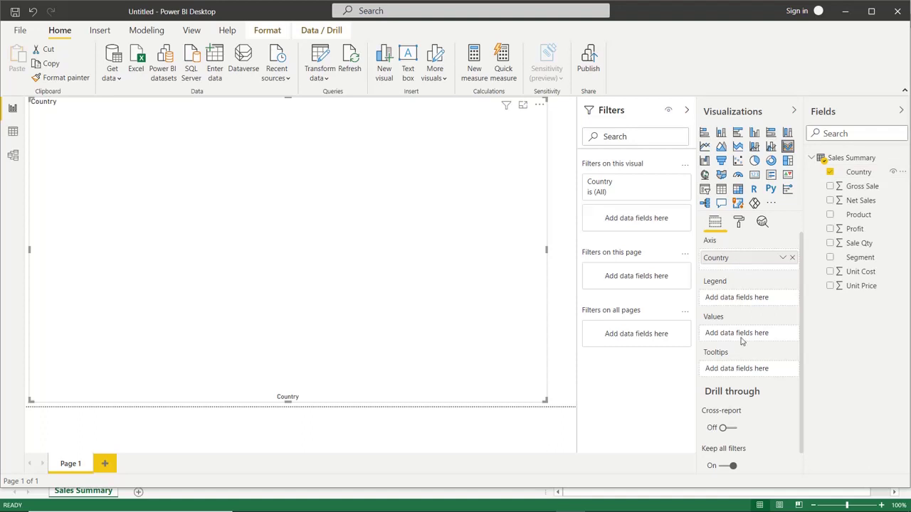
pyautogui.moveTo(857, 243); pyautogui.dragTo(748, 340)
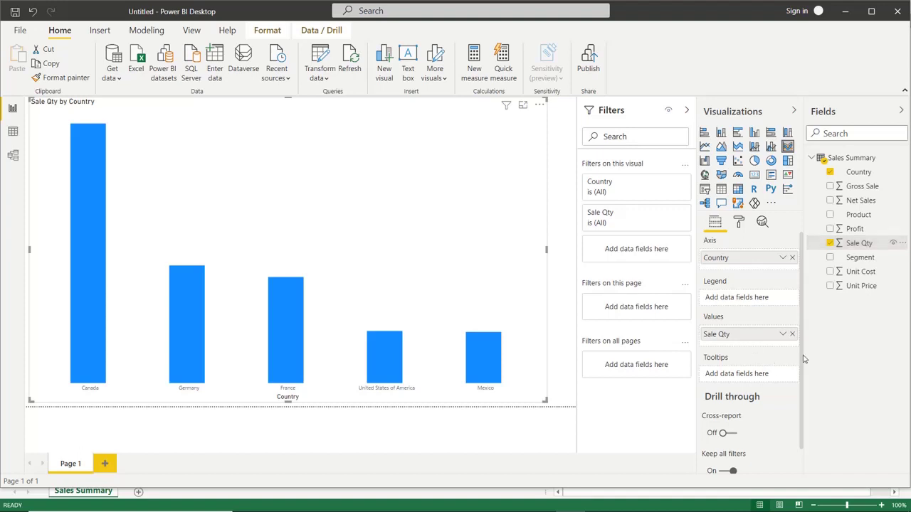
pyautogui.moveTo(858, 215); pyautogui.dragTo(741, 299)
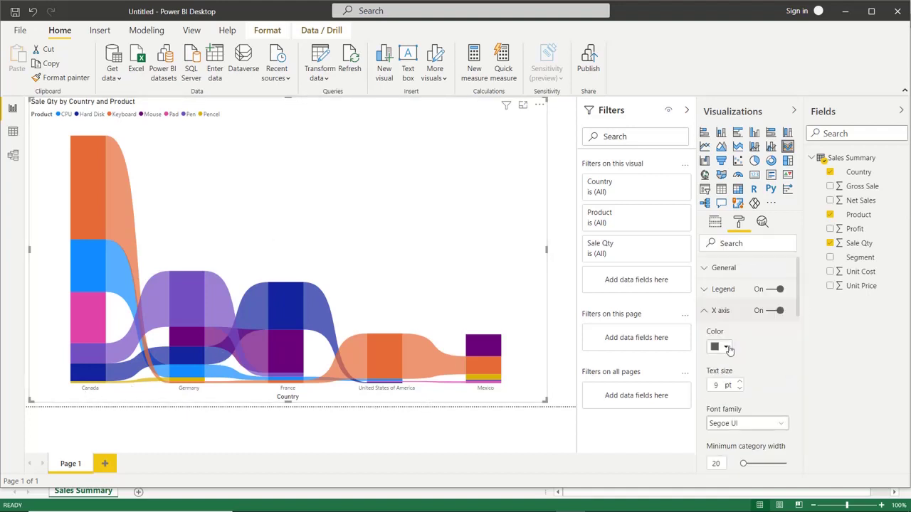
# - Format the chart's X axis labels with black text at 18 pt
pyautogui.click(719, 346)
pyautogui.click(726, 291)
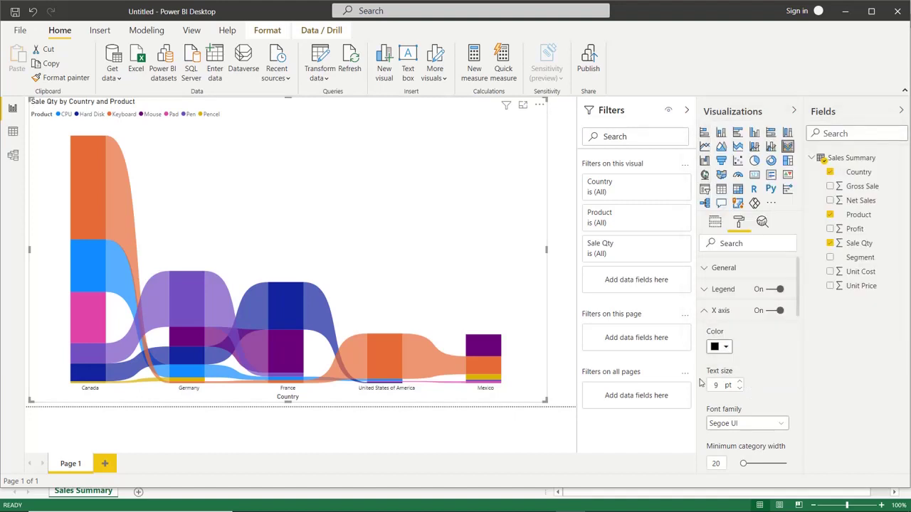
pyautogui.click(713, 385)
pyautogui.write('16')
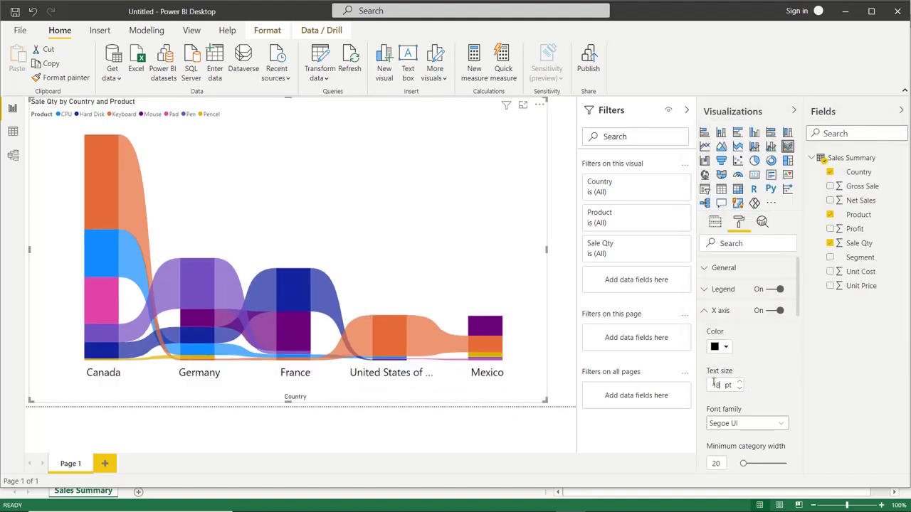
# - Set the chart legend's text color to black and enlarge its text
pyautogui.click(705, 291)
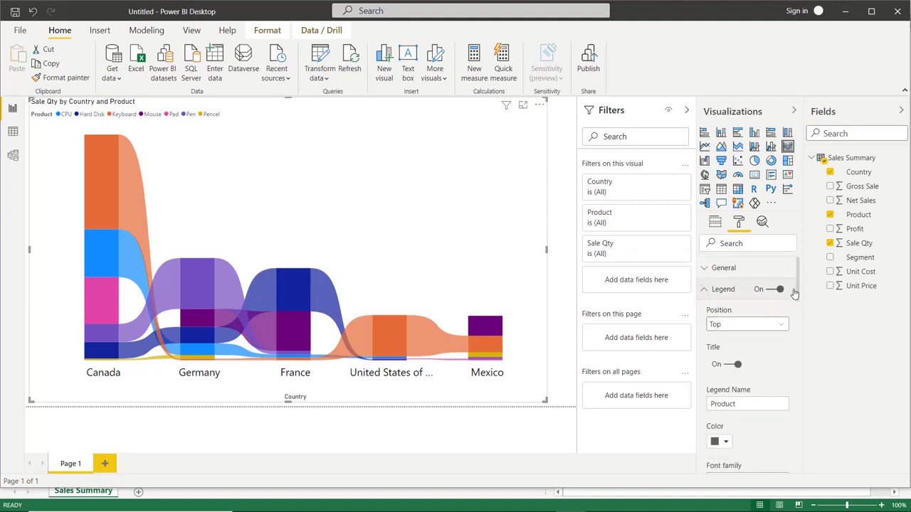
pyautogui.moveTo(795, 291); pyautogui.dragTo(797, 304)
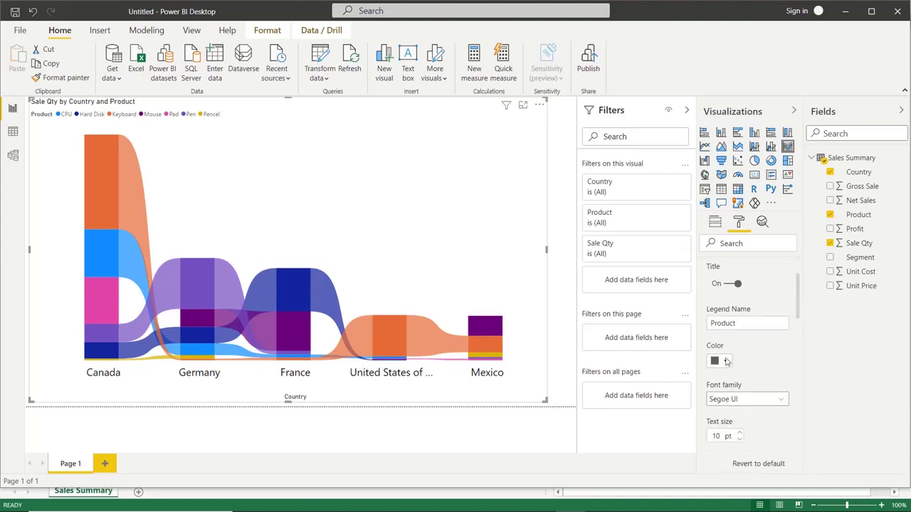
pyautogui.click(726, 361)
pyautogui.click(726, 303)
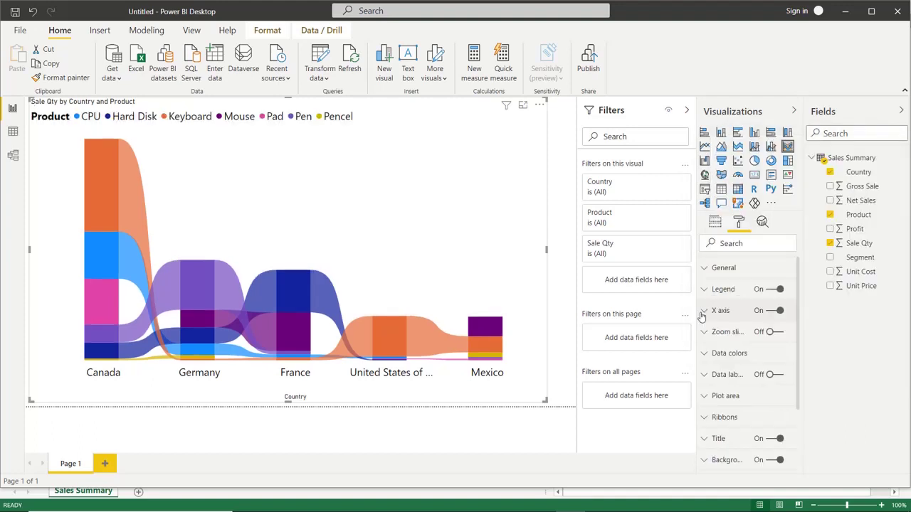
# - Turn on the chart's data labels and set their color to black
pyautogui.click(704, 375)
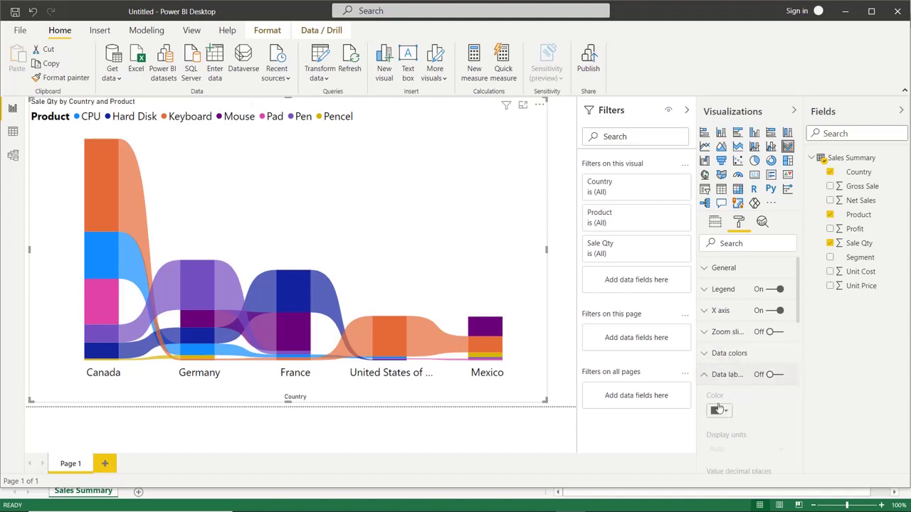
pyautogui.click(774, 375)
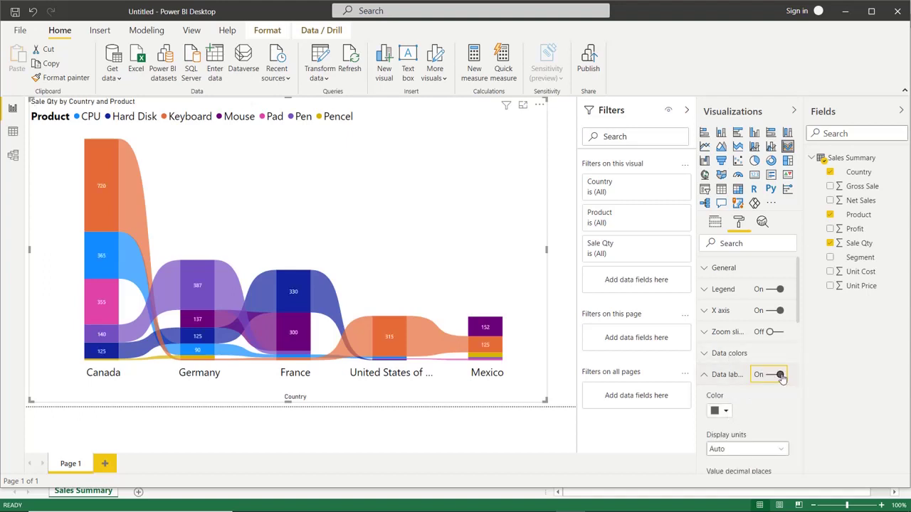
pyautogui.click(725, 413)
pyautogui.click(724, 355)
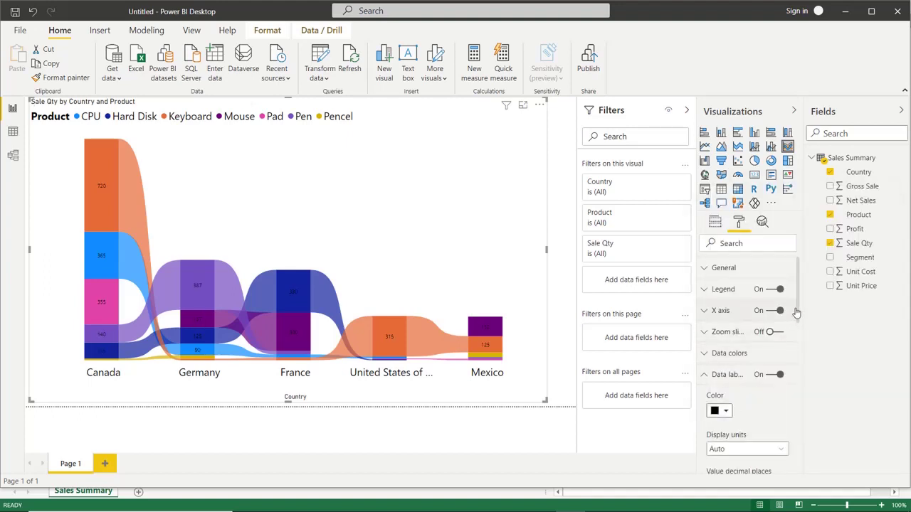
# - Set the data labels' text size to 18 pt and change their color to white
pyautogui.scroll(-3, 796, 313)
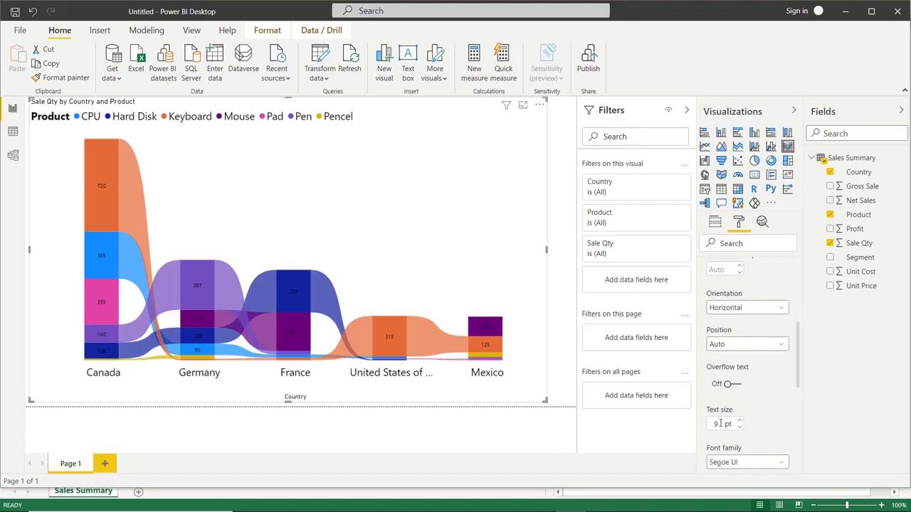
pyautogui.moveTo(720, 424); pyautogui.dragTo(712, 424)
pyautogui.write('18')
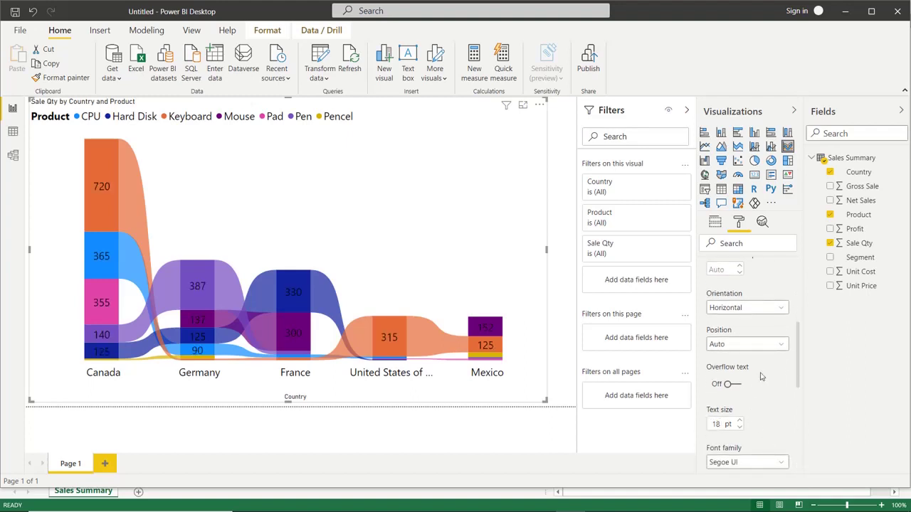
pyautogui.scroll(3, 798, 357)
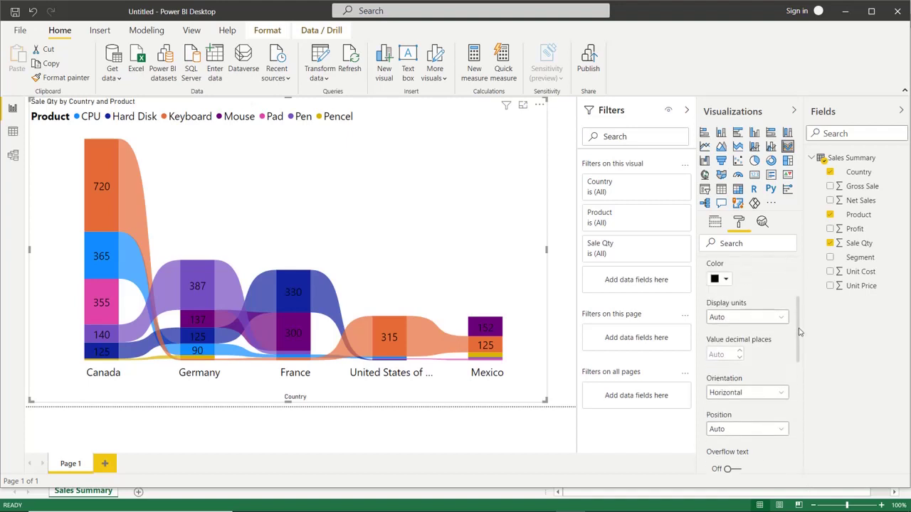
pyautogui.click(725, 311)
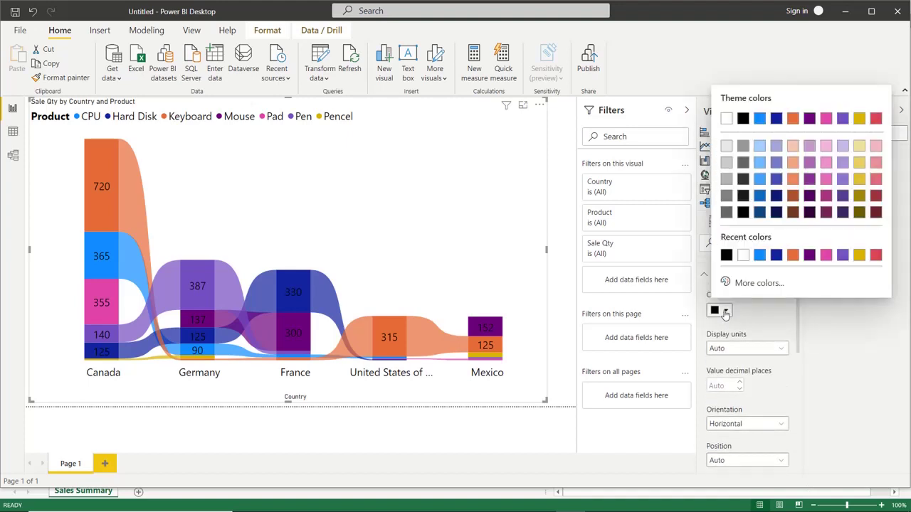
pyautogui.click(742, 255)
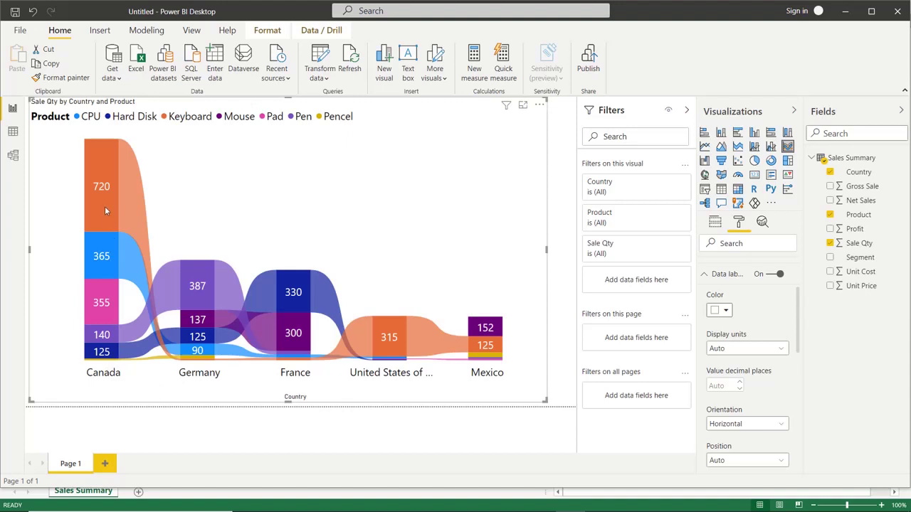
# - Inspect the tooltip details of the ribbon chart's product segments and of the ribbons linking the countries
pyautogui.moveTo(105, 206)
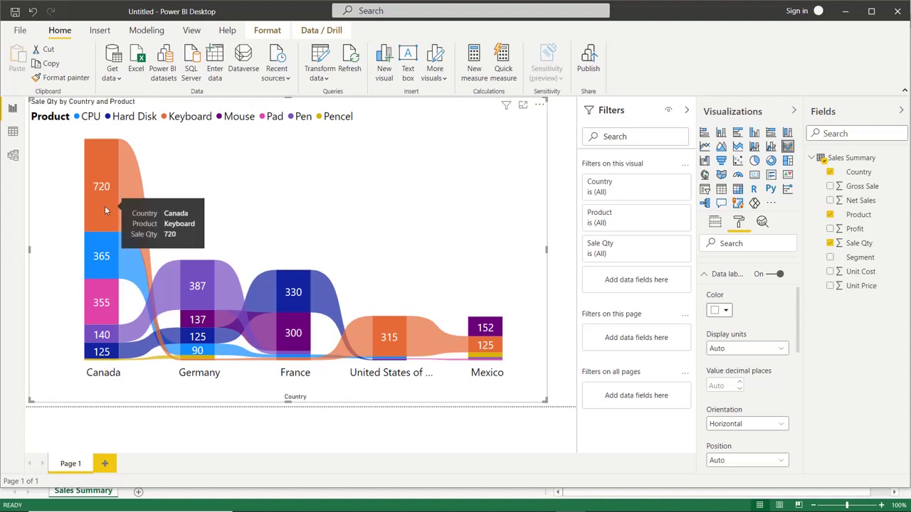
pyautogui.moveTo(136, 227)
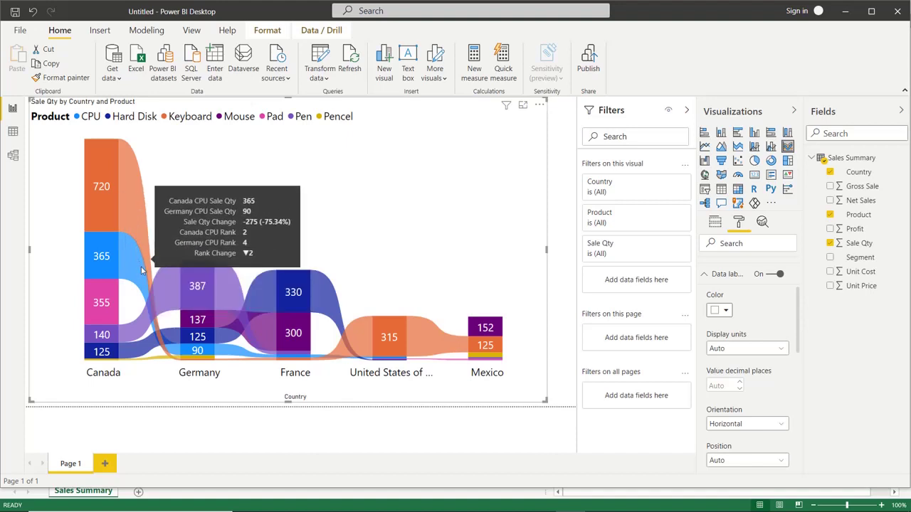
pyautogui.moveTo(200, 361)
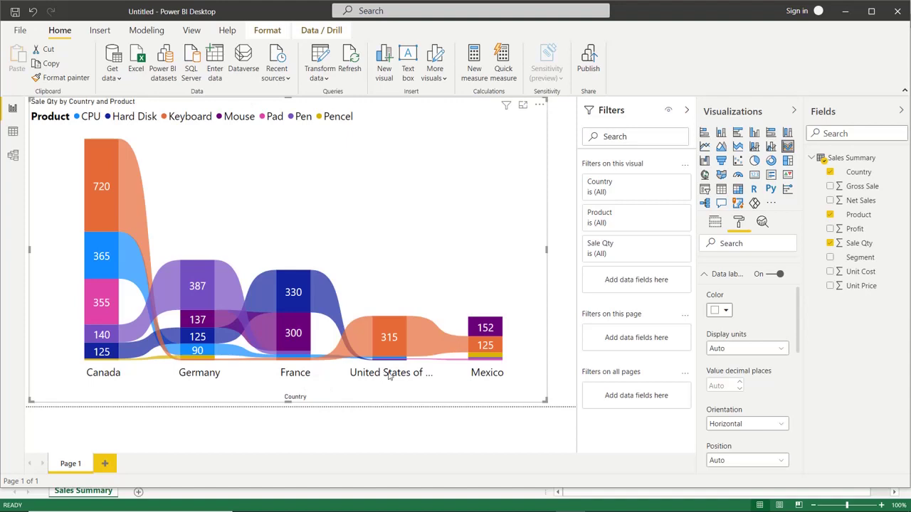
pyautogui.moveTo(389, 341)
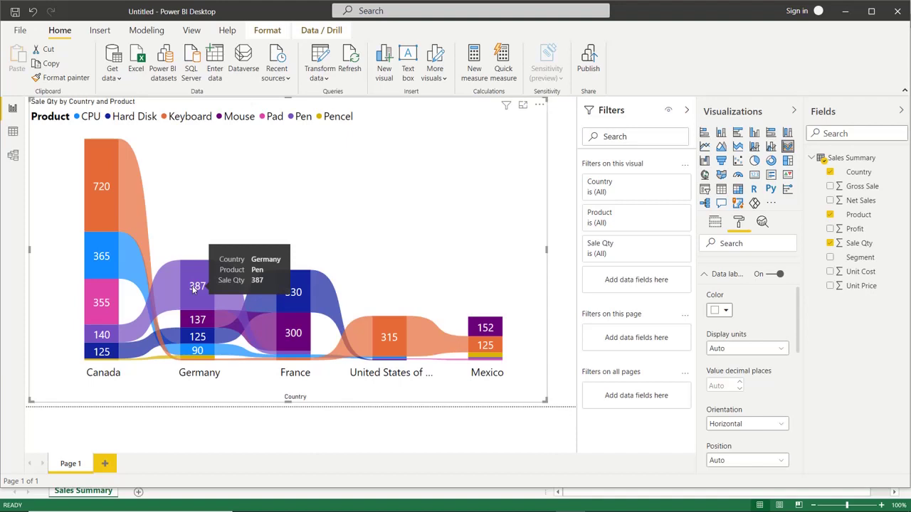
# - Add the image loading.gif to the chart's plot area and set its transparency to 60%
pyautogui.click(725, 274)
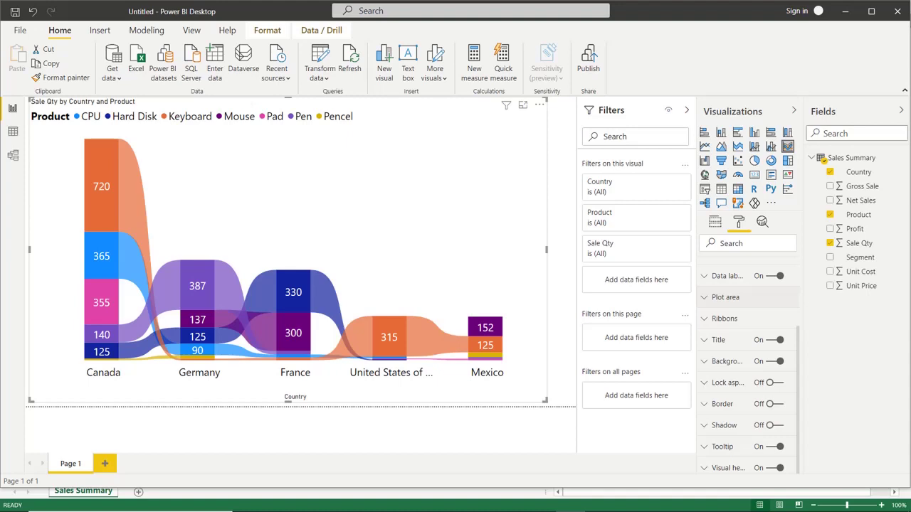
pyautogui.click(704, 302)
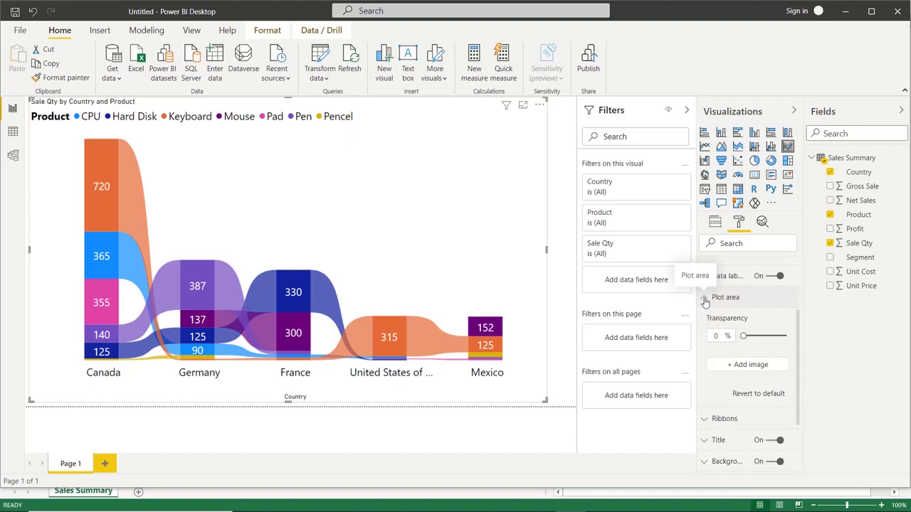
pyautogui.click(757, 371)
pyautogui.doubleClick(141, 217)
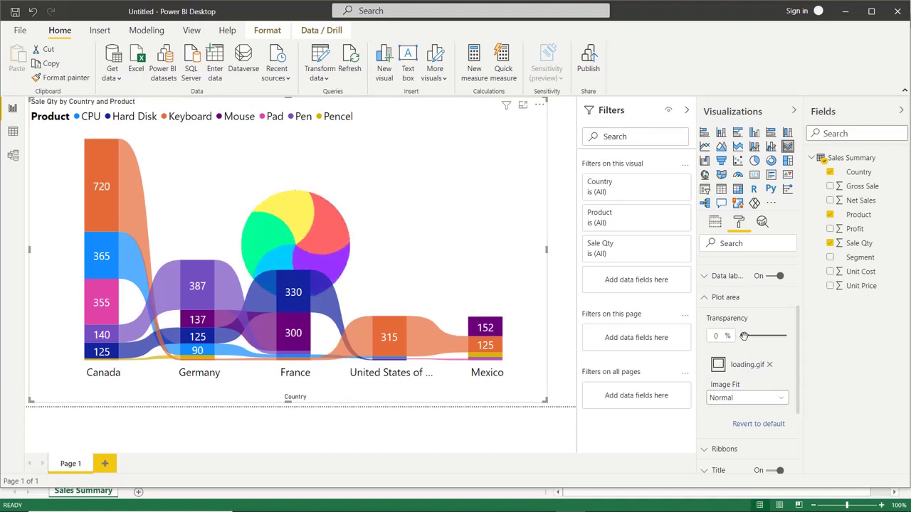
pyautogui.moveTo(743, 336); pyautogui.dragTo(768, 337)
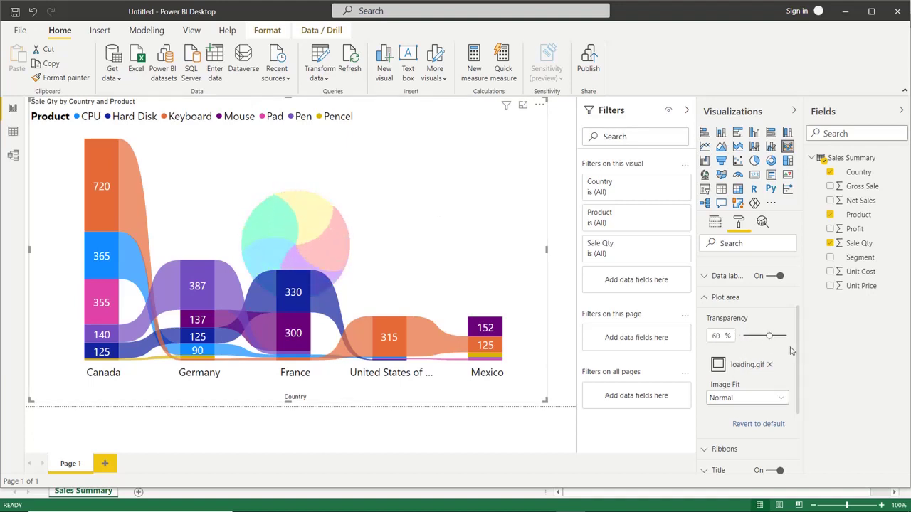
pyautogui.click(704, 298)
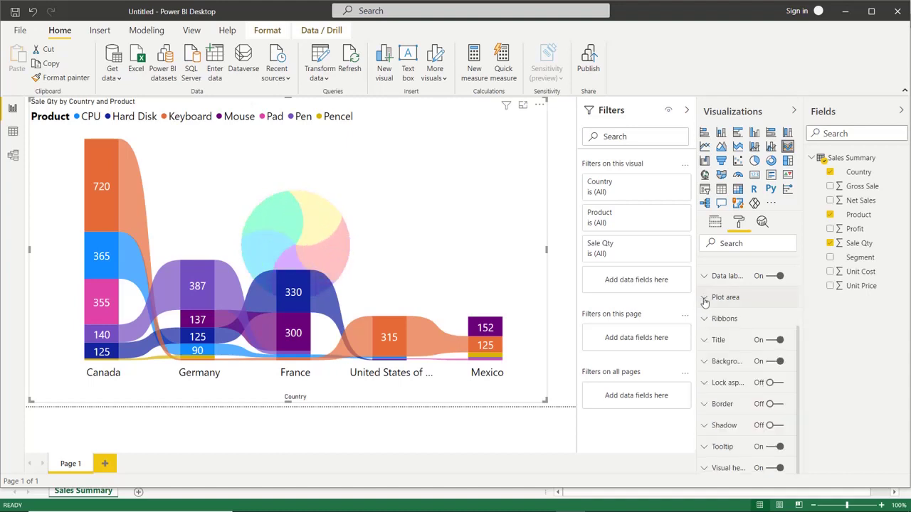
# - Set the spacing of the chart's ribbons to 10
pyautogui.click(707, 320)
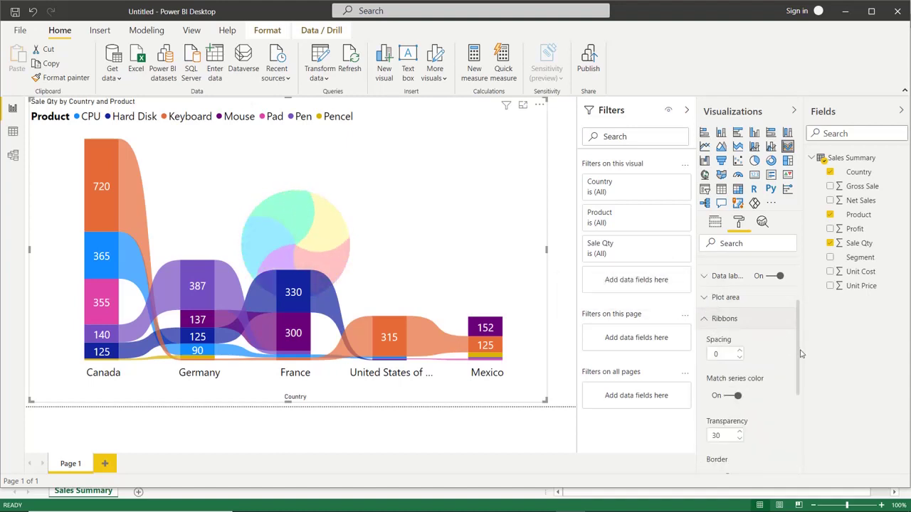
pyautogui.moveTo(798, 349); pyautogui.dragTo(797, 361)
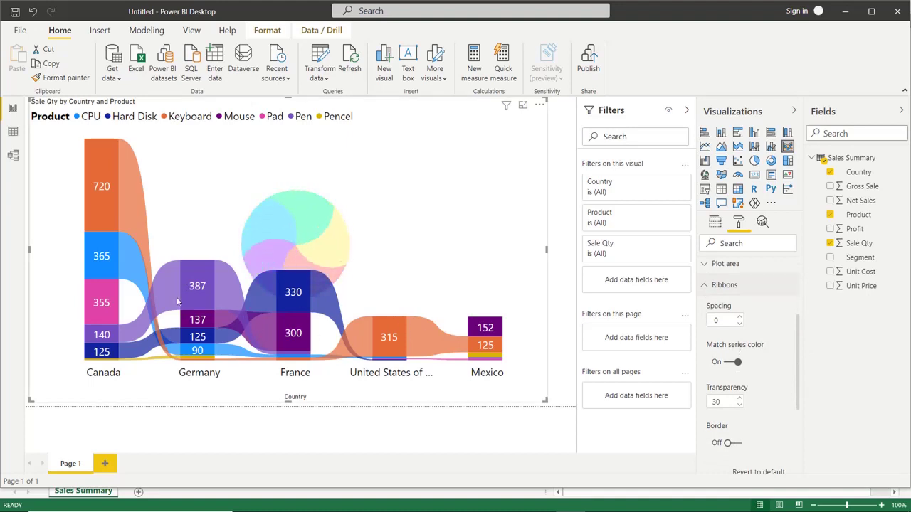
pyautogui.click(740, 317)
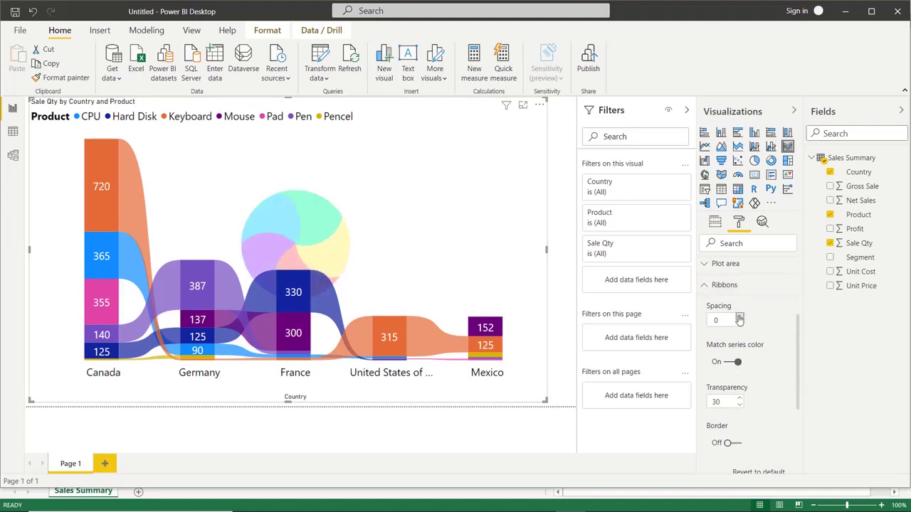
pyautogui.click(740, 318)
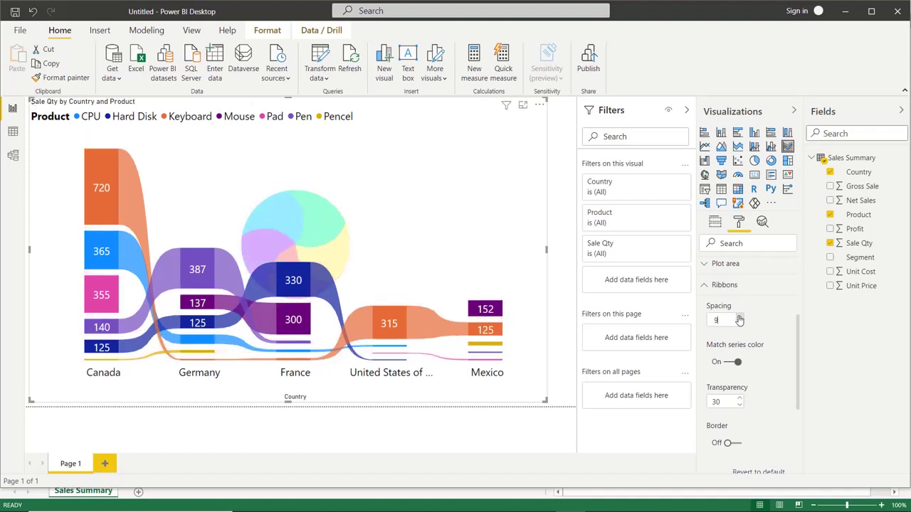
pyautogui.click(740, 317)
pyautogui.click(740, 317)
pyautogui.click(740, 318)
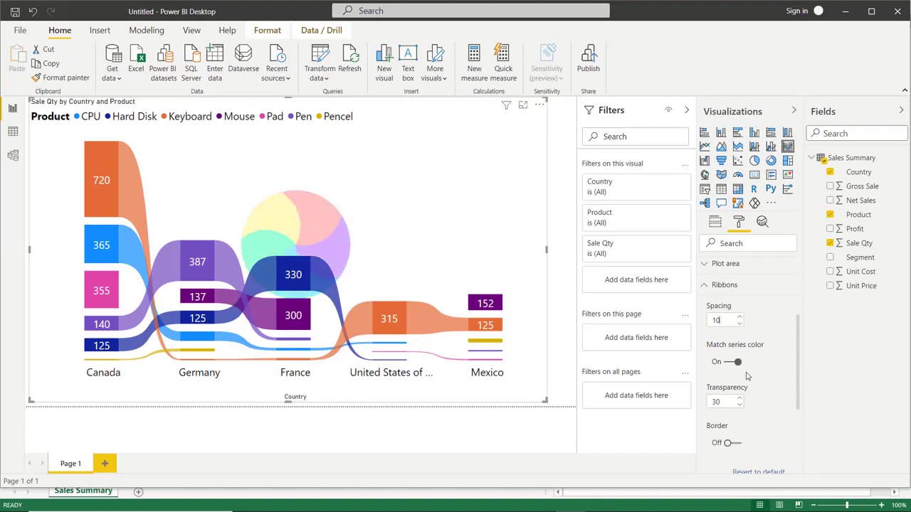
# - Turn the ribbons' series color matching off and back on, and set the ribbon transparency to 70%
pyautogui.click(721, 363)
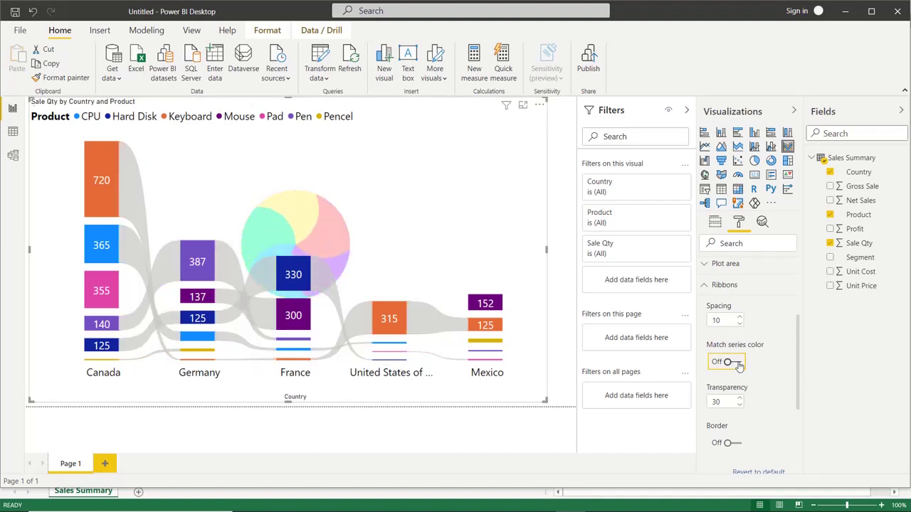
pyautogui.click(739, 363)
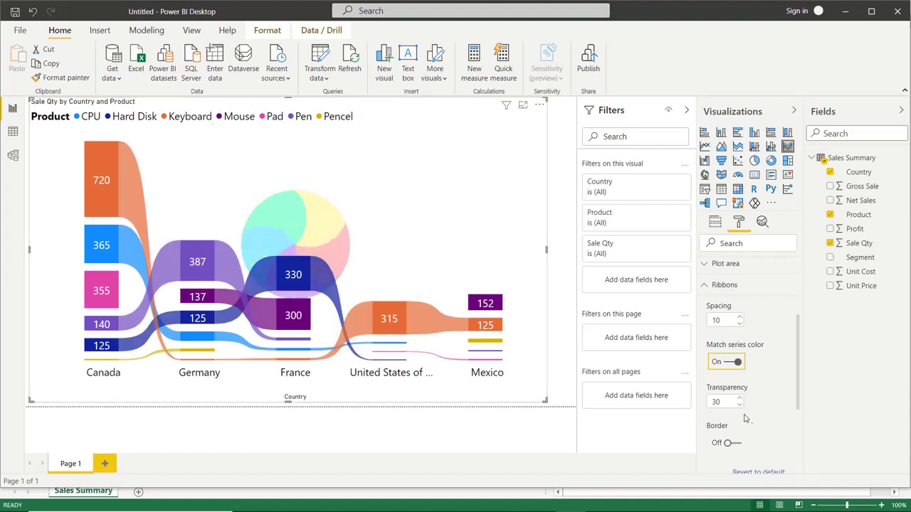
pyautogui.doubleClick(724, 402)
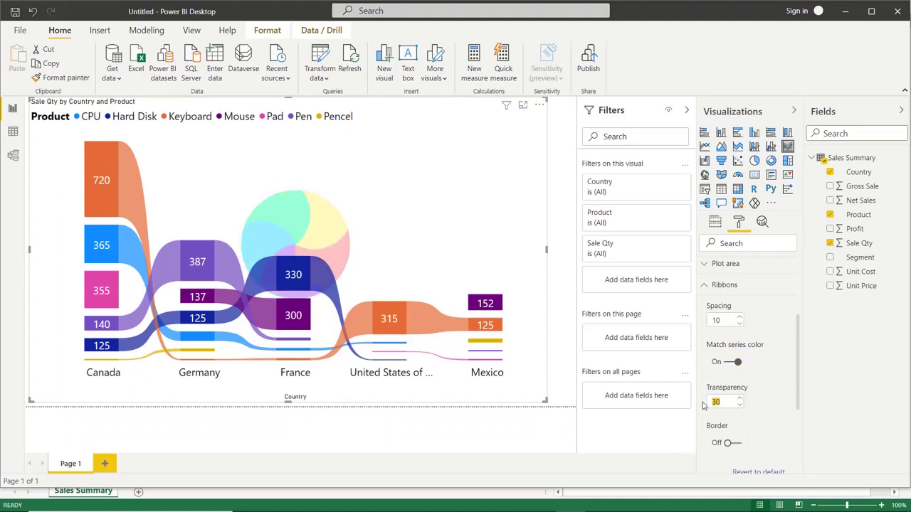
pyautogui.write('70')
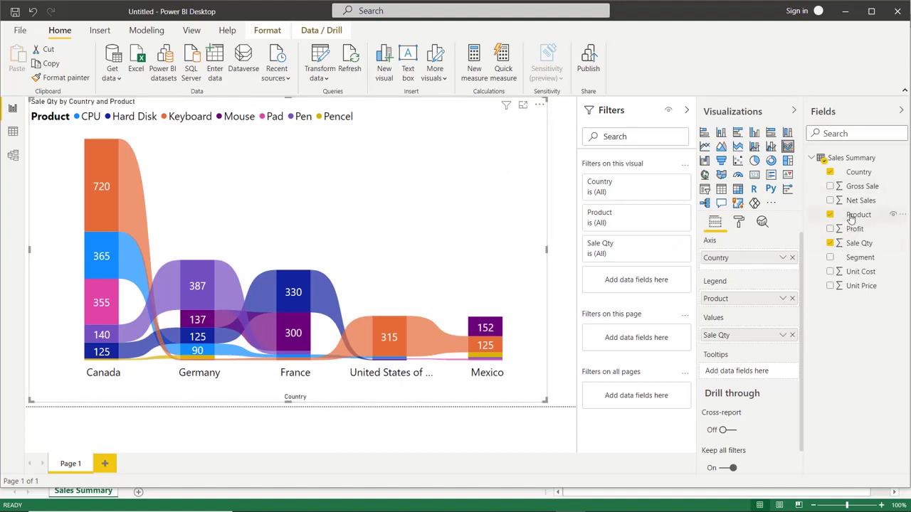
# - Add the Segment field to the chart's axis below Country and drill down into Canada's segments
pyautogui.moveTo(856, 258); pyautogui.dragTo(740, 272)
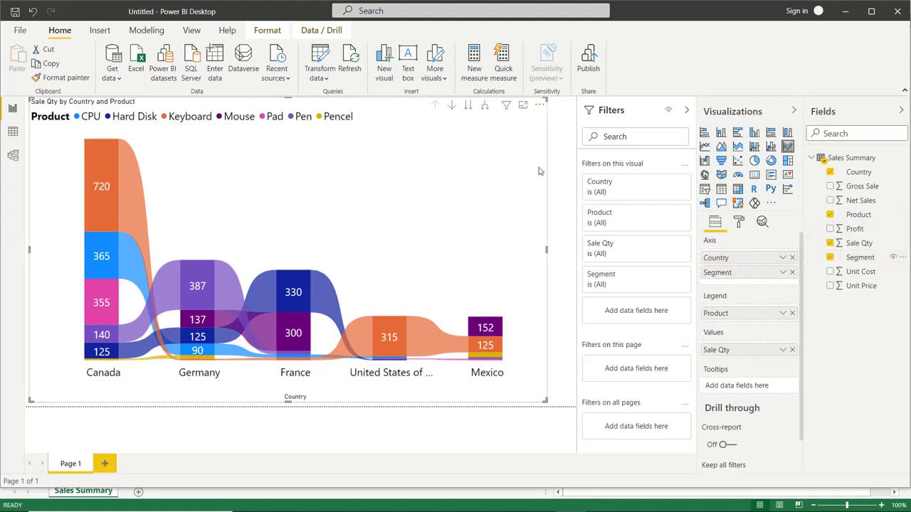
pyautogui.click(451, 105)
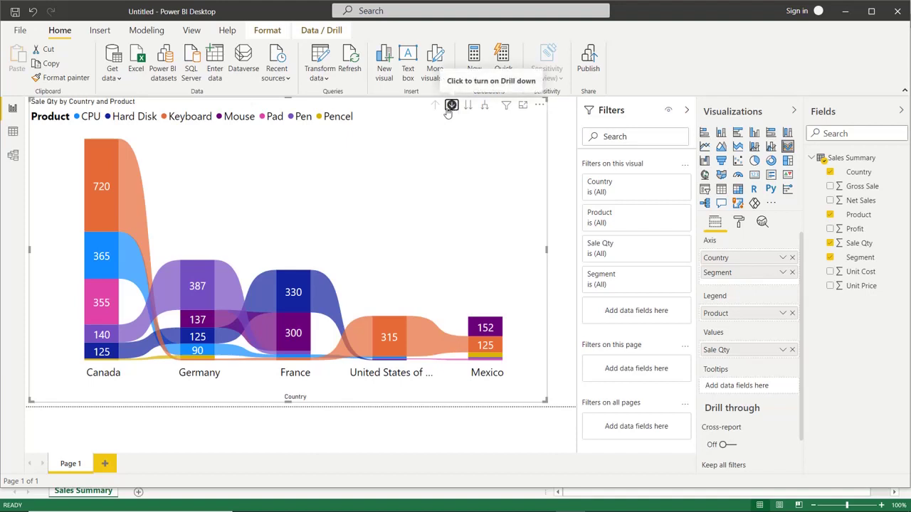
pyautogui.click(107, 222)
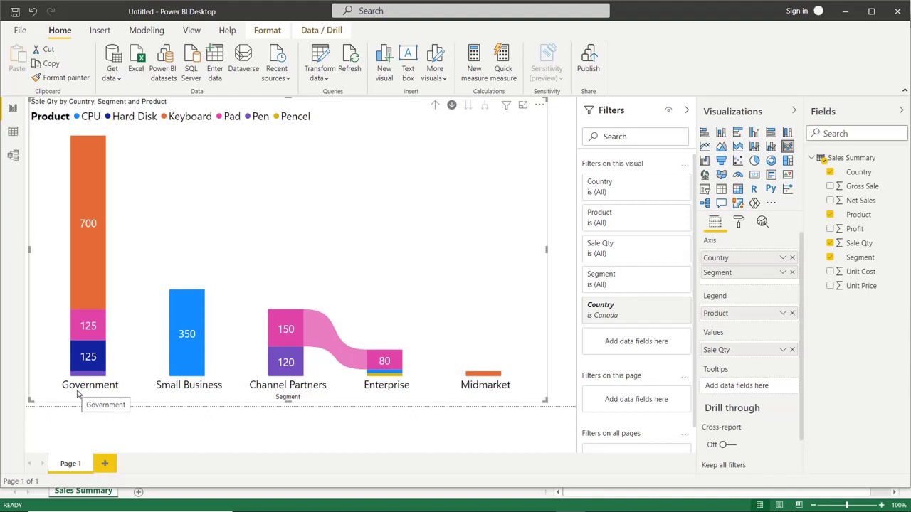
# - Inspect the tooltips of Canada's Government and Small Business columns, and switch to Rebbon-Chart.pdf in the web browser
pyautogui.moveTo(96, 272)
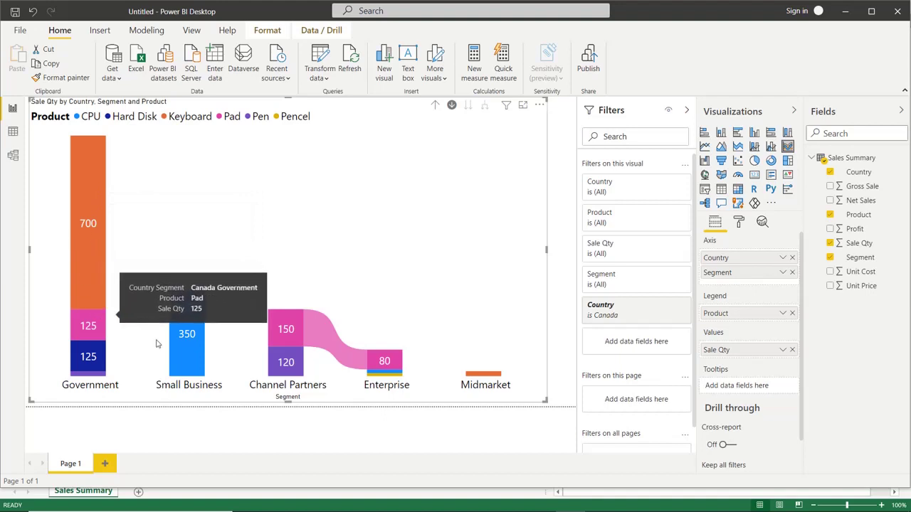
pyautogui.moveTo(185, 333)
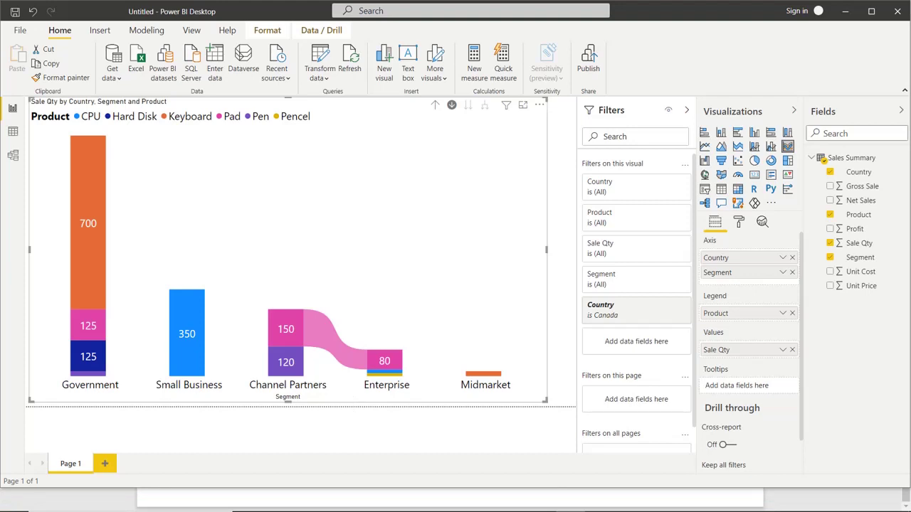
pyautogui.hotkey('alt', 'Tab')
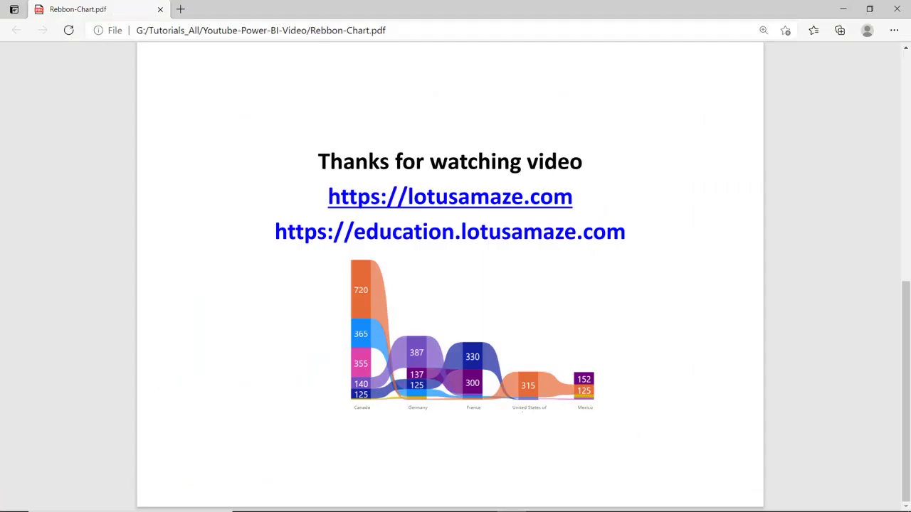